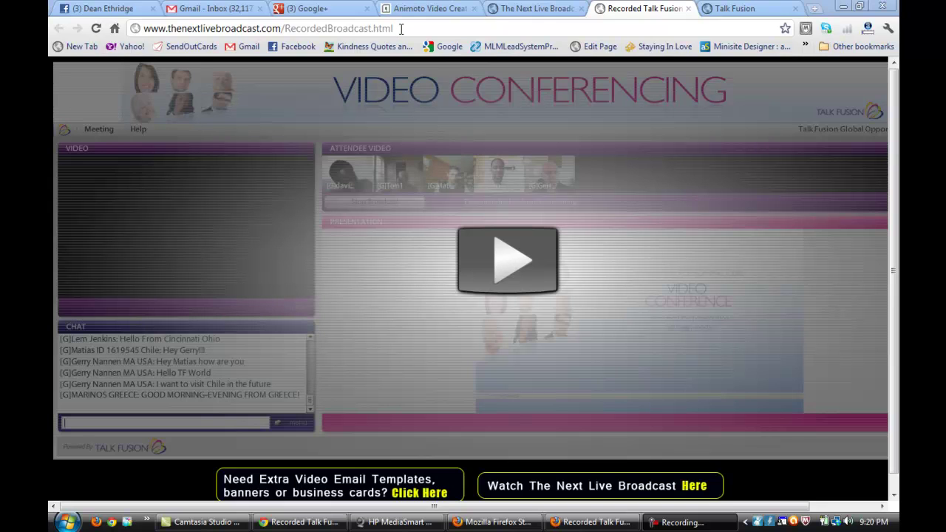
# - Select the recorded broadcast page address, then highlight just its RecordedBroadcast part
pyautogui.moveTo(401, 28); pyautogui.dragTo(140, 35)
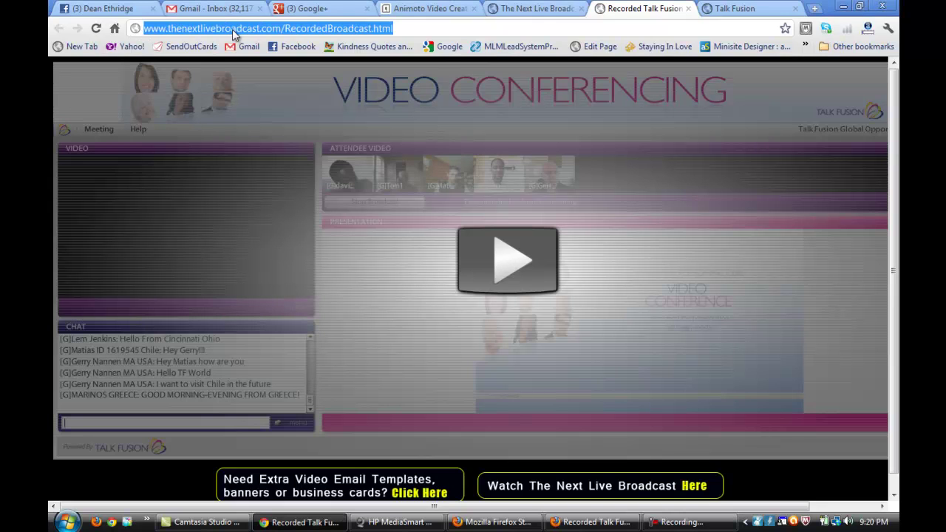
pyautogui.click(287, 28)
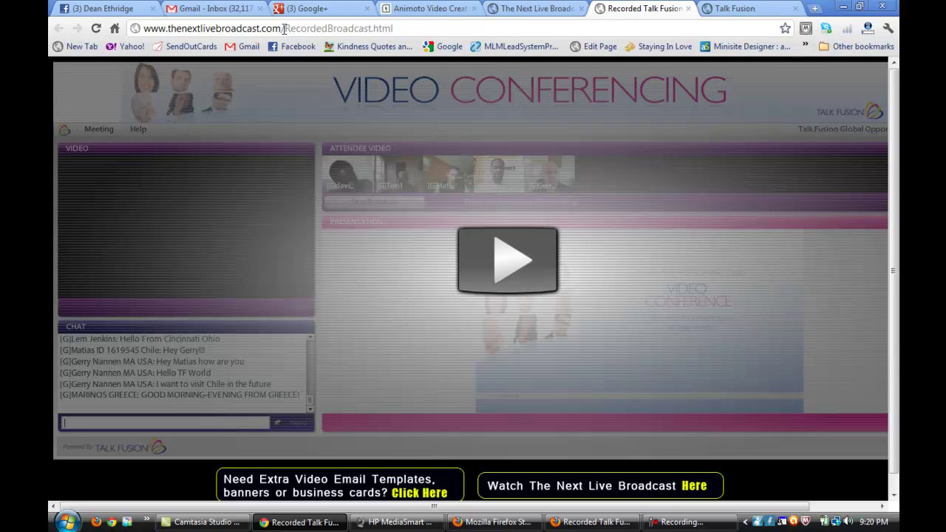
pyautogui.moveTo(284, 28); pyautogui.dragTo(381, 28)
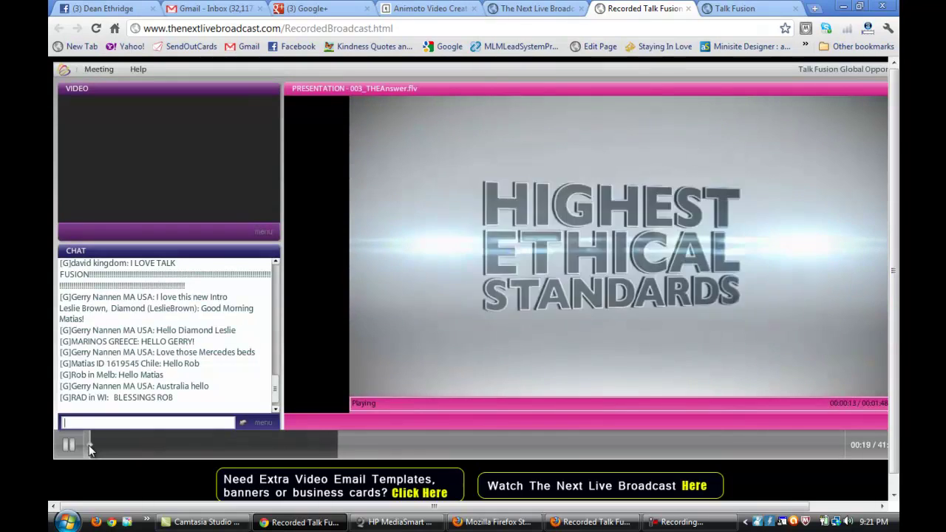
# - Jump the recording ahead to 01:05, pause it, then skip forward to 03:27
pyautogui.moveTo(90, 446); pyautogui.dragTo(131, 446)
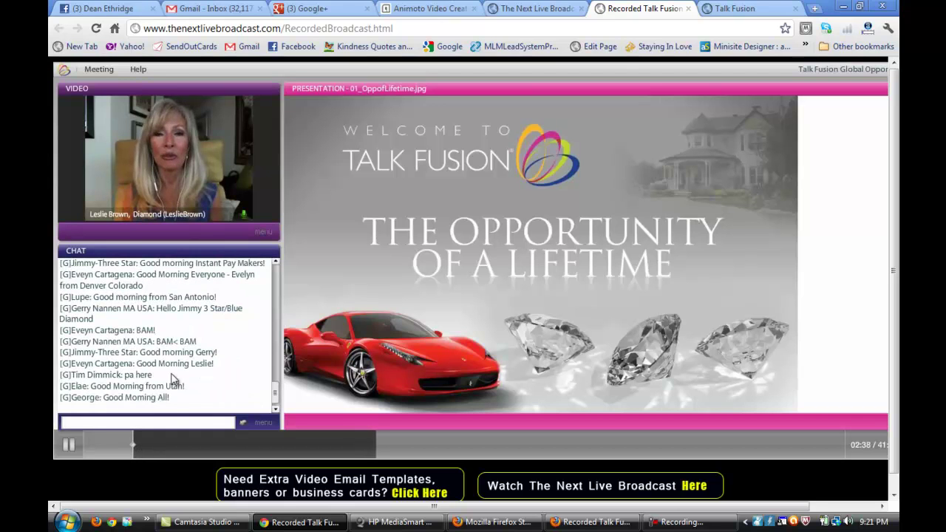
pyautogui.click(70, 445)
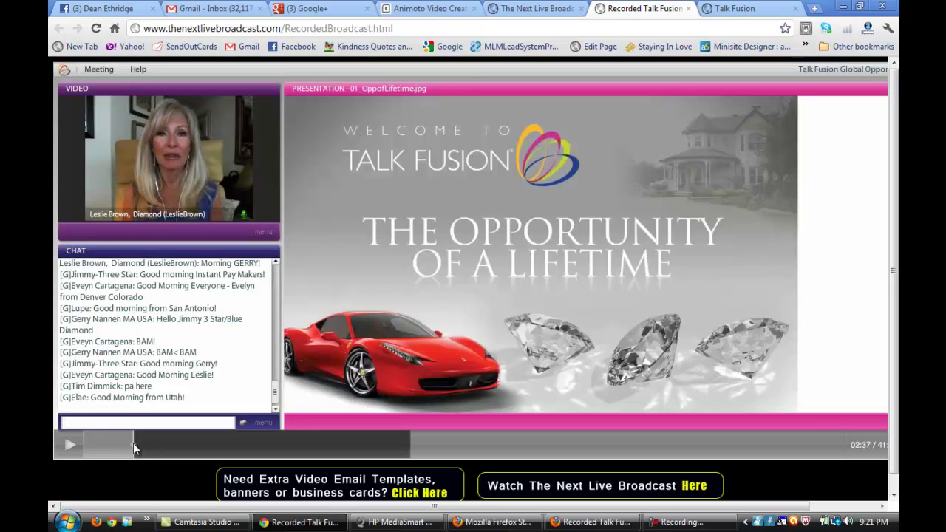
pyautogui.moveTo(133, 443); pyautogui.dragTo(361, 449)
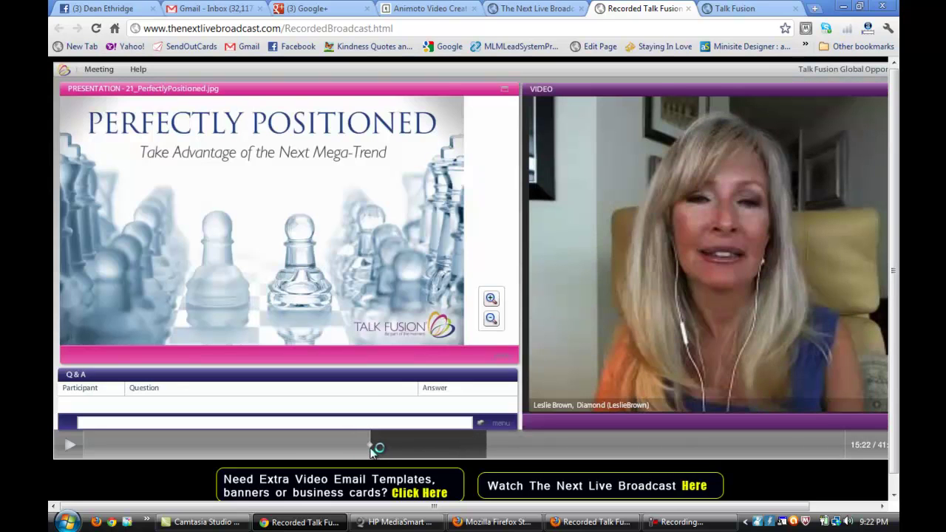
# - Skip forward past 18:22 and the product package slide to the attendee webcams at 33:02
pyautogui.moveTo(370, 449); pyautogui.dragTo(618, 453)
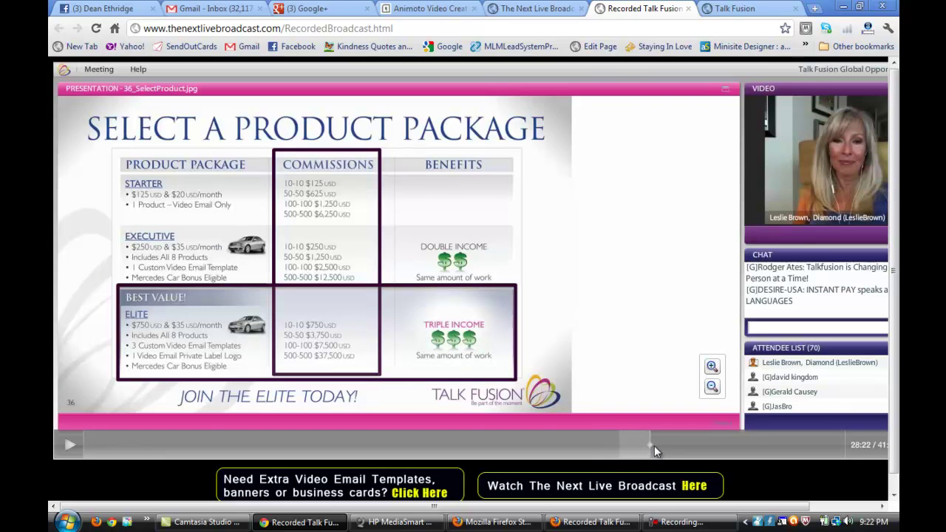
pyautogui.click(651, 444)
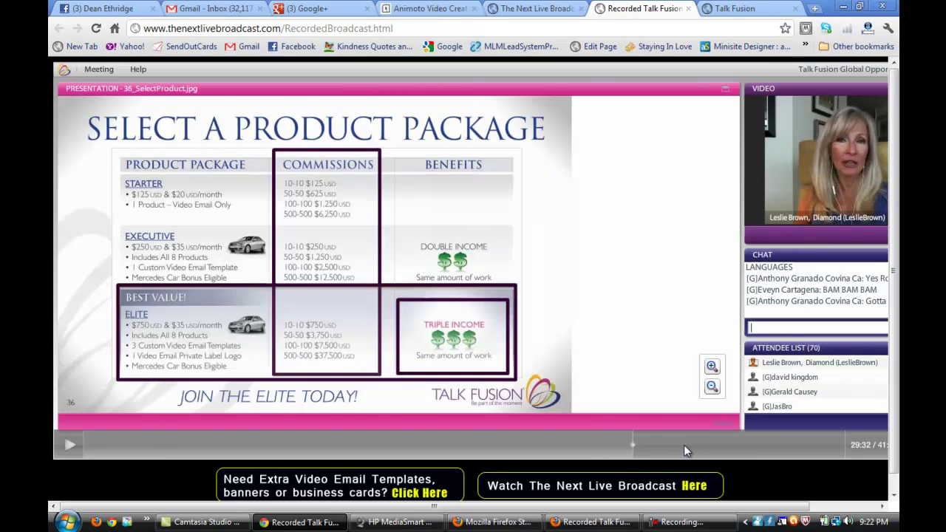
pyautogui.click(704, 445)
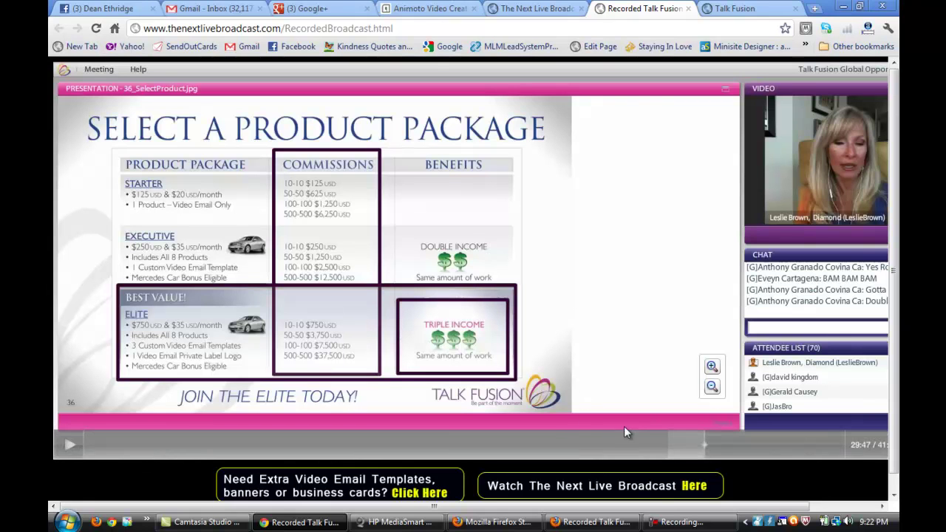
pyautogui.click(700, 441)
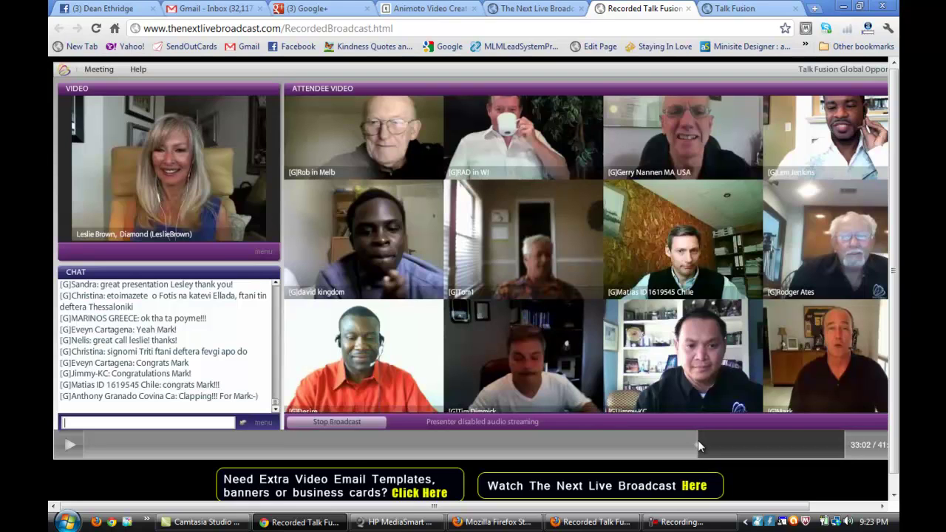
# - Step back to 32:47 and 32:22 to view earlier attendee webcams, then pause playback
pyautogui.click(693, 441)
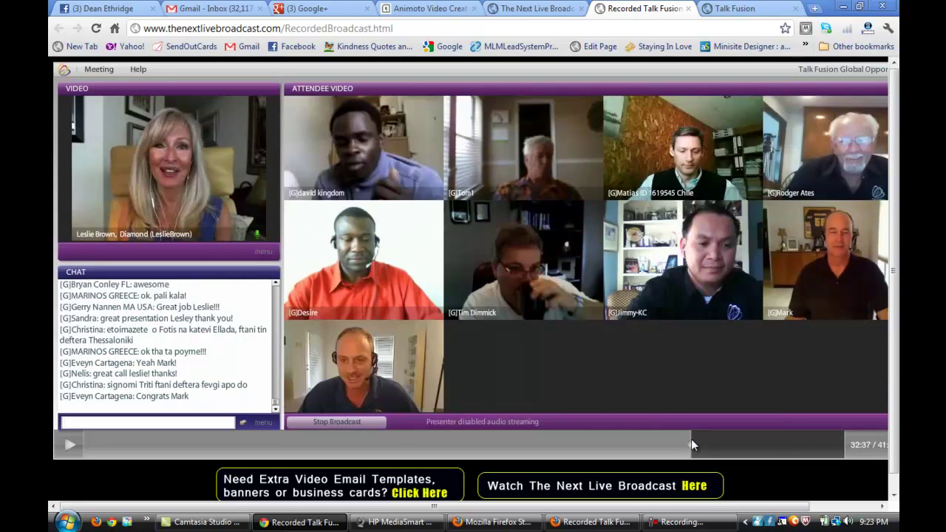
pyautogui.click(687, 439)
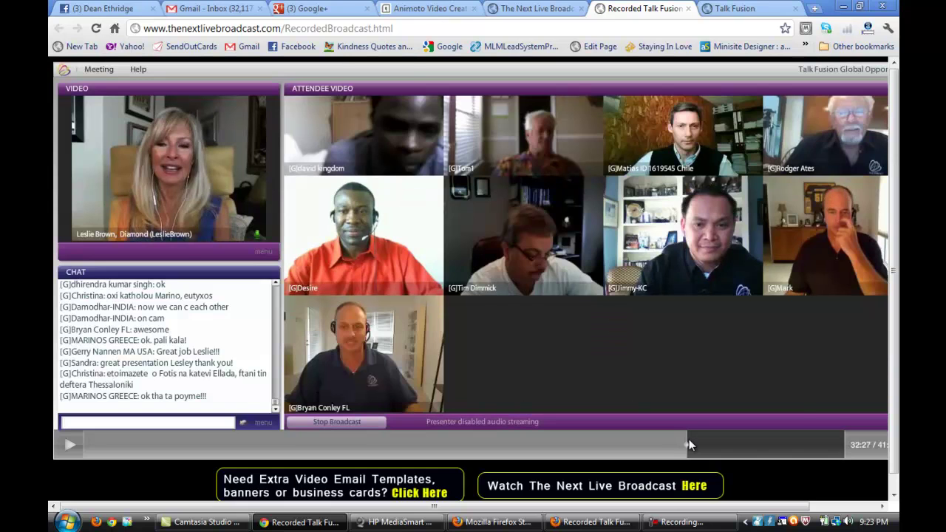
pyautogui.click(684, 439)
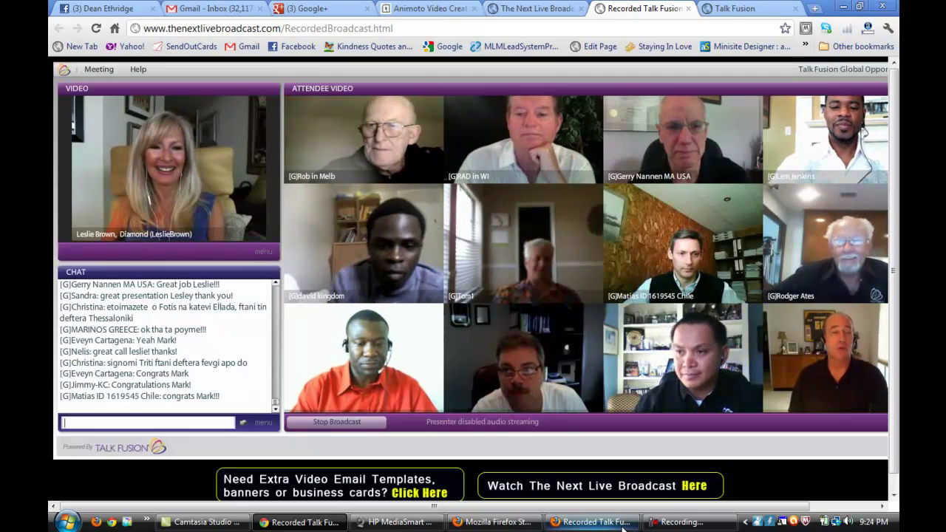
pyautogui.moveTo(349, 430)
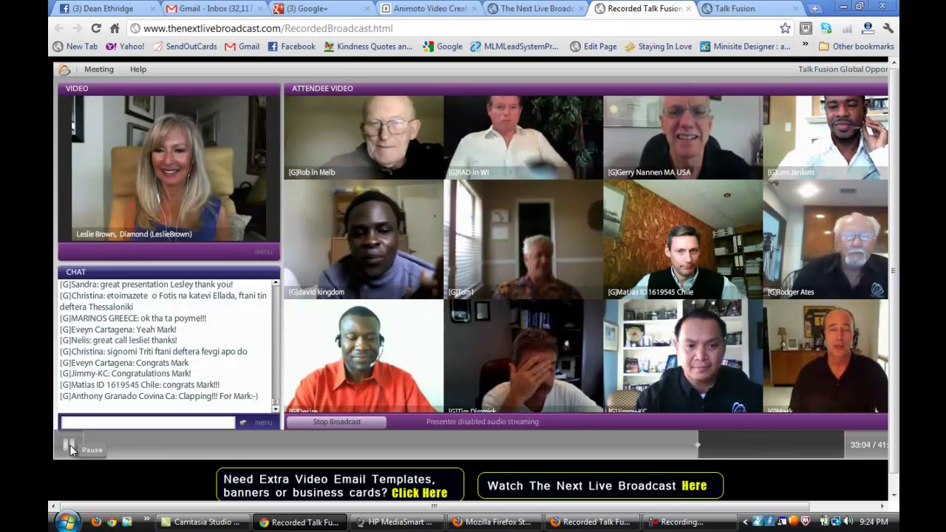
pyautogui.click(70, 448)
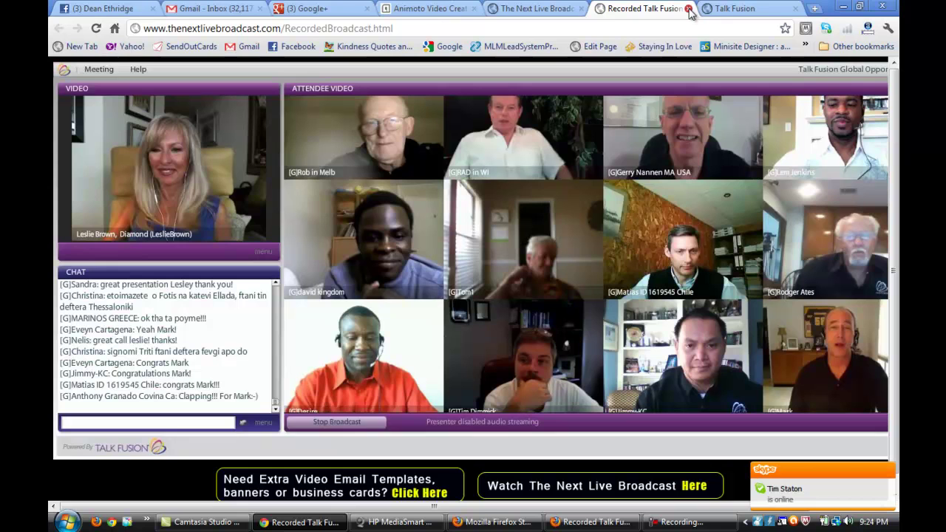
# - Close the broadcast, go to the back office's Video Communication Center Home and dismiss the iPhone app notice
pyautogui.click(689, 9)
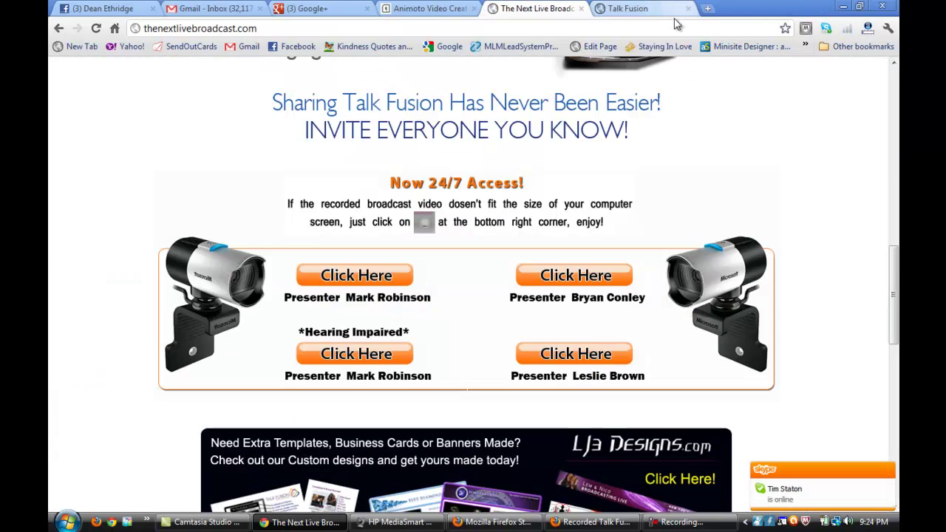
pyautogui.click(643, 9)
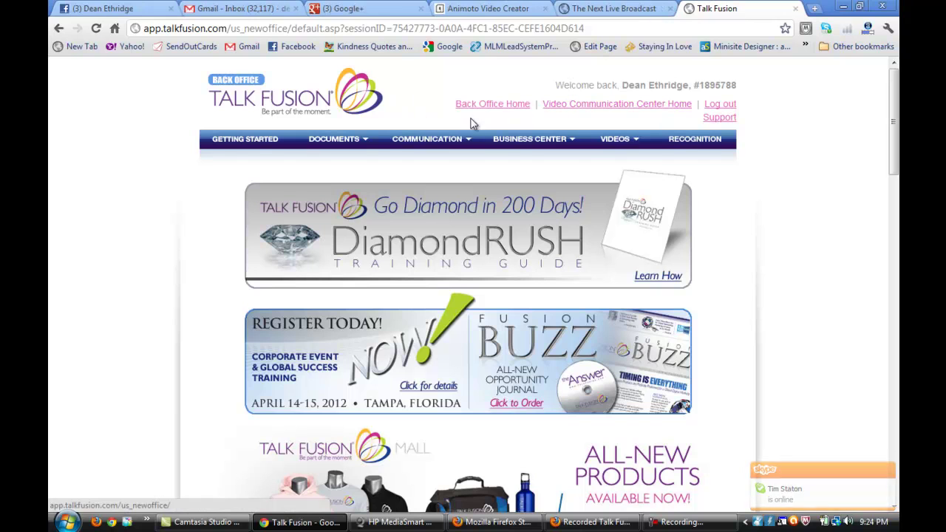
pyautogui.click(618, 106)
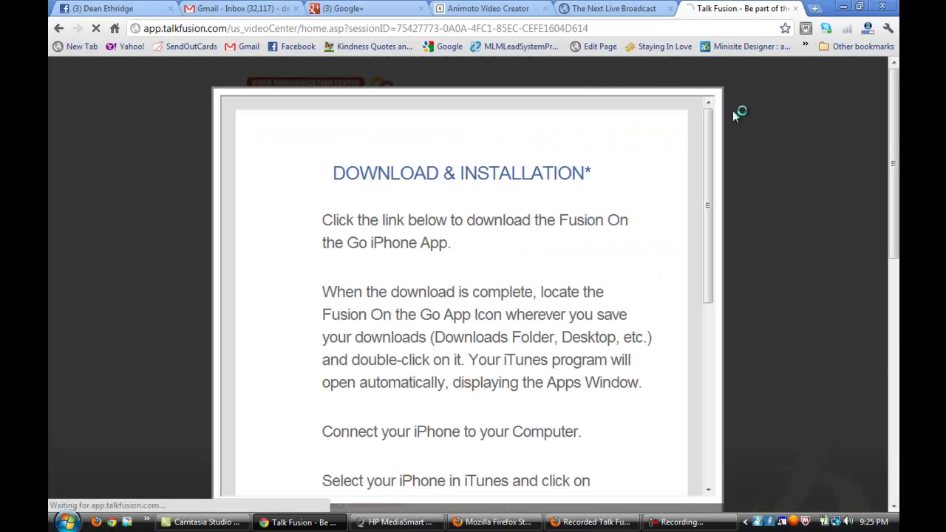
pyautogui.click(709, 509)
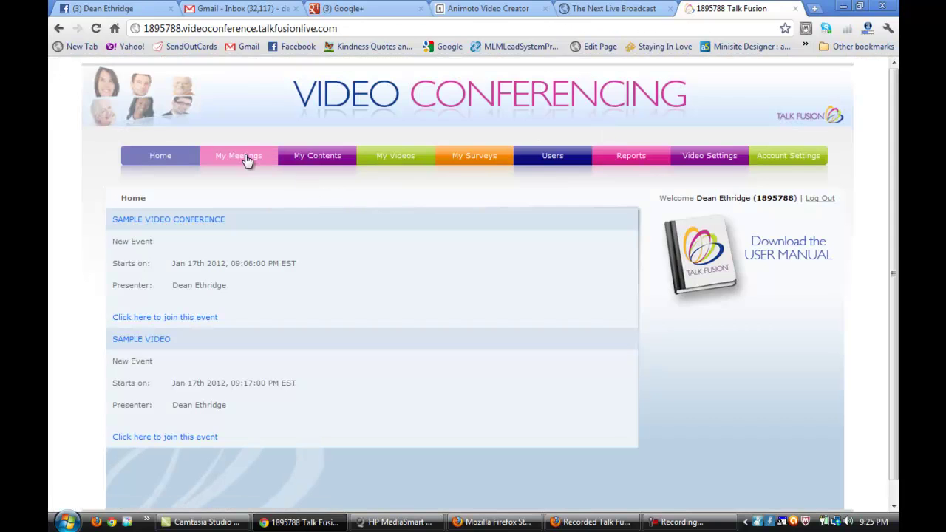
# - From My Meetings, create a meeting named 'Sample Video' with Allow Guests enabled
pyautogui.click(249, 157)
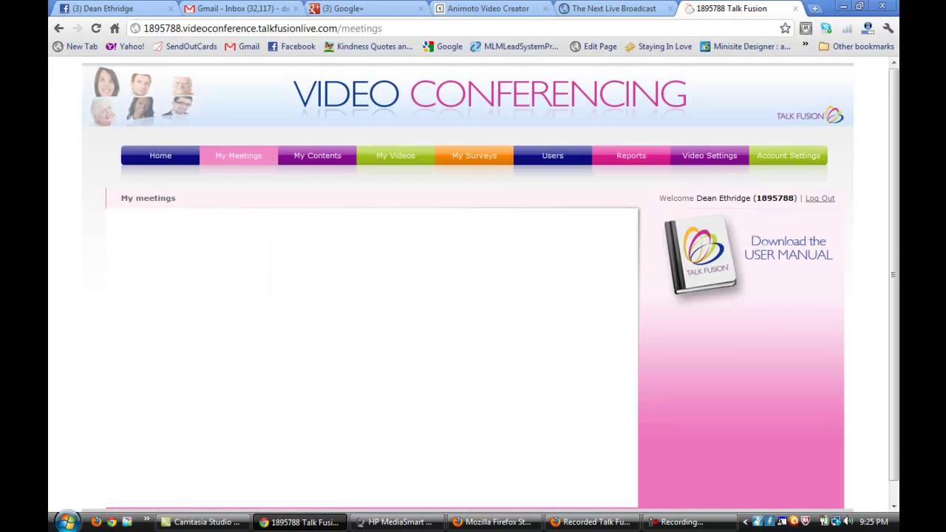
pyautogui.scroll(-1, 313, 295)
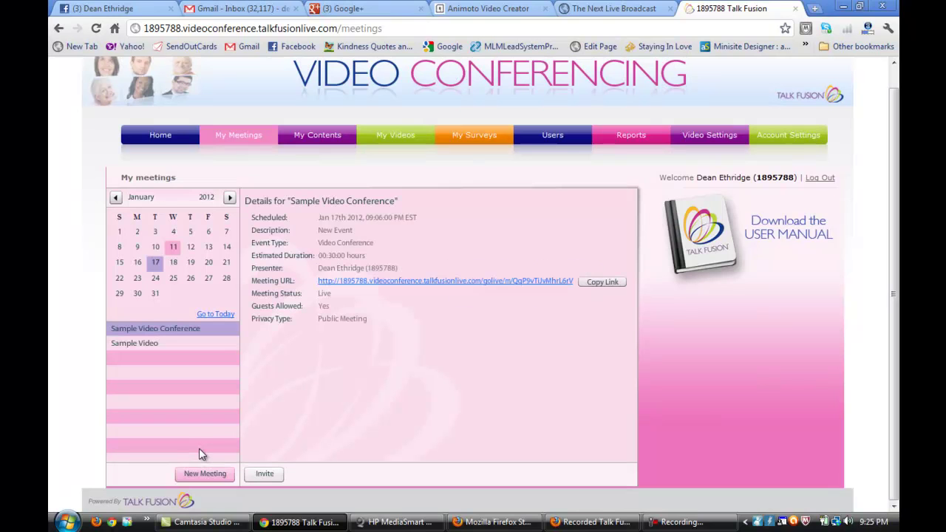
pyautogui.click(204, 473)
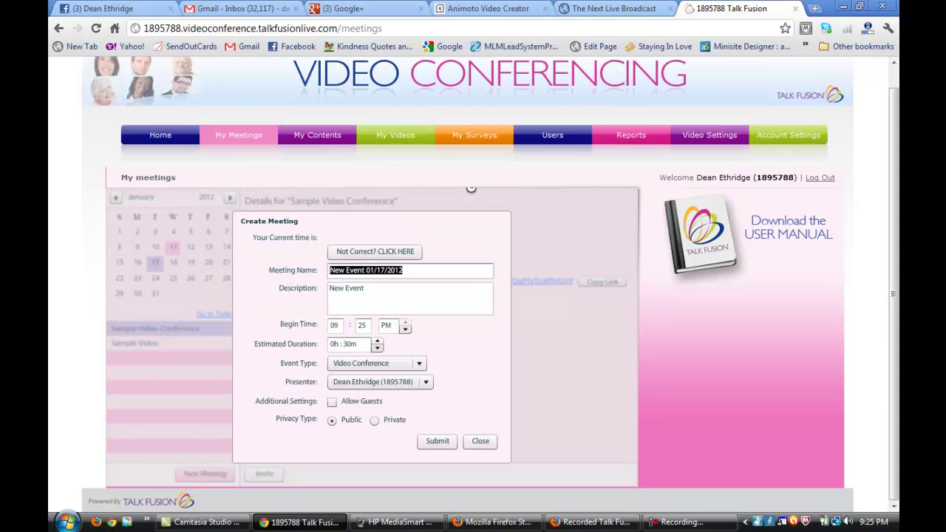
pyautogui.write('Sa')
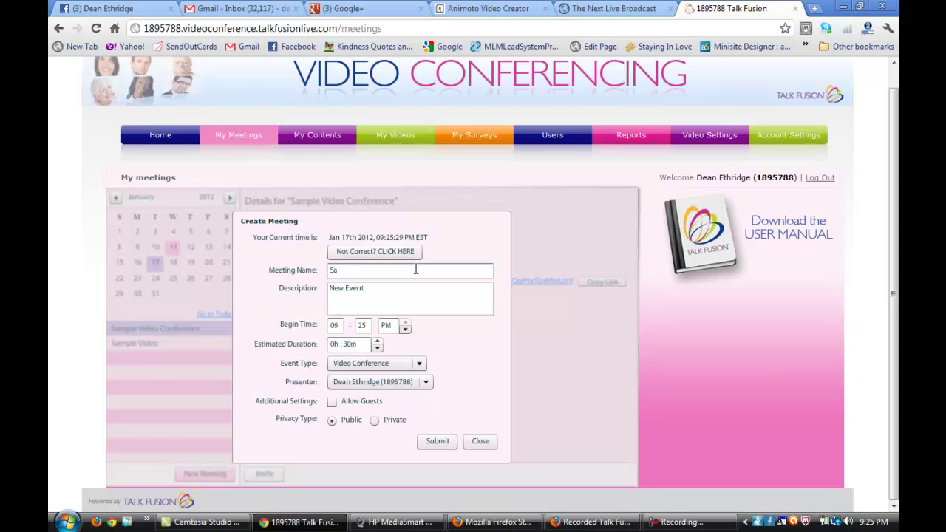
pyautogui.write('mple Video')
pyautogui.click(332, 401)
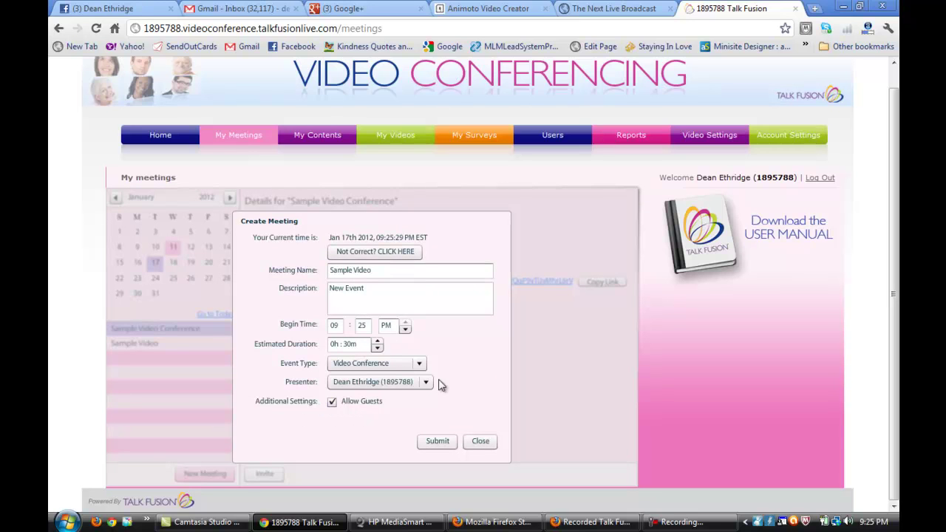
pyautogui.click(439, 442)
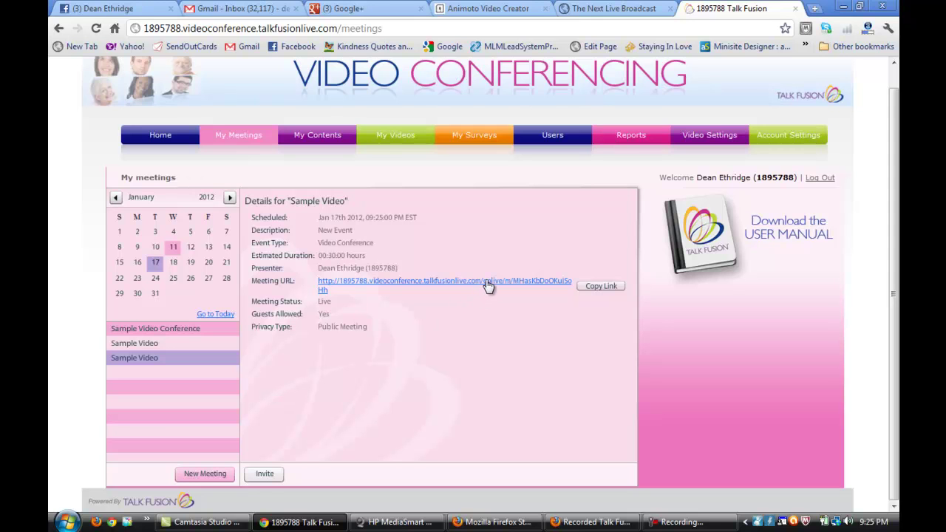
# - Dismiss the Invite Users list without inviting anyone and open the meeting URL in a new tab
pyautogui.click(268, 476)
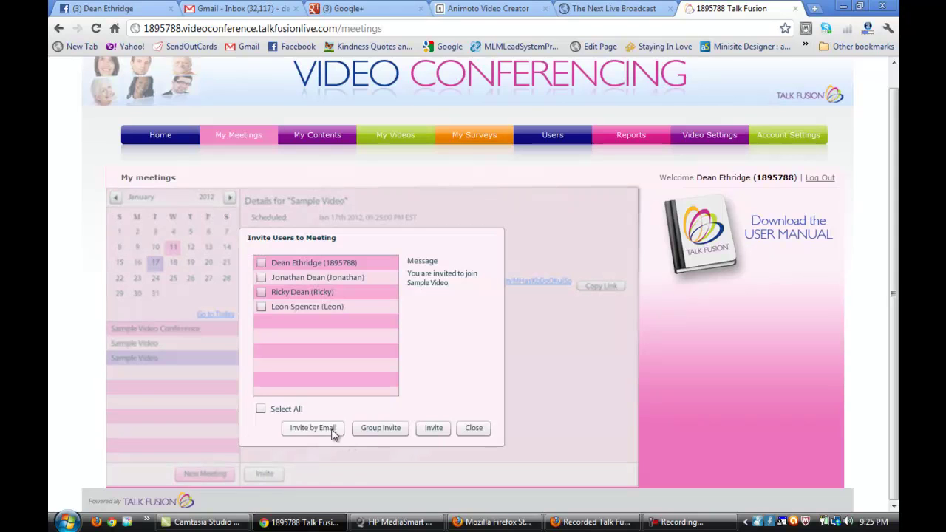
pyautogui.click(474, 429)
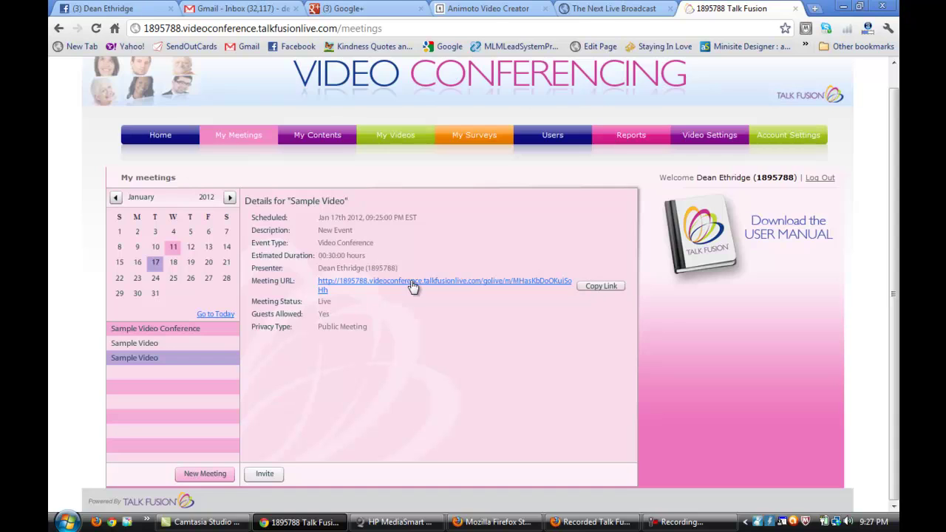
pyautogui.click(413, 286)
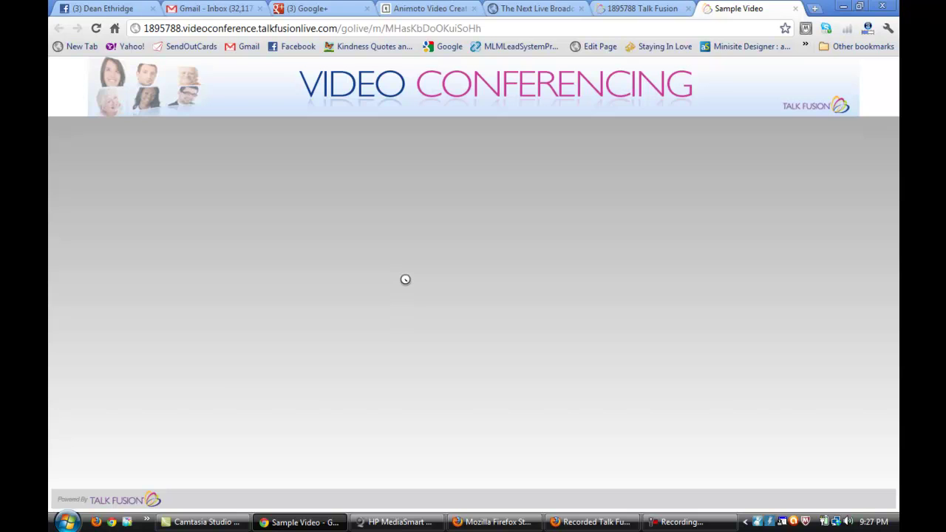
# - Sign in with the member ID and password to enter the Sample Video room
pyautogui.click(646, 285)
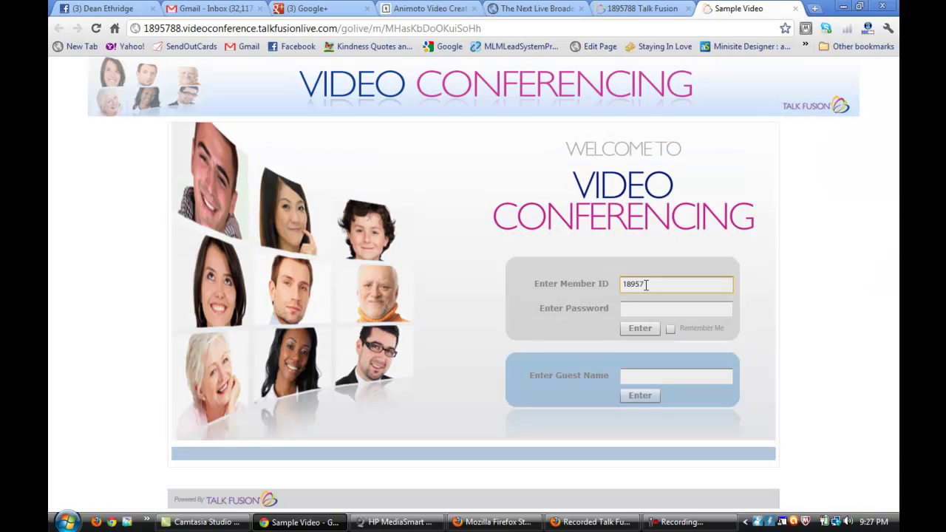
pyautogui.press('Tab')
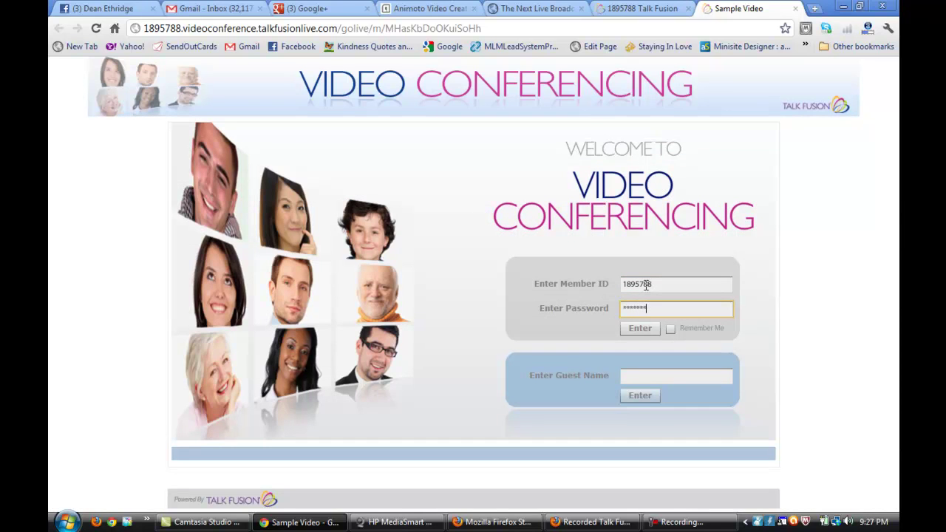
pyautogui.press('Return')
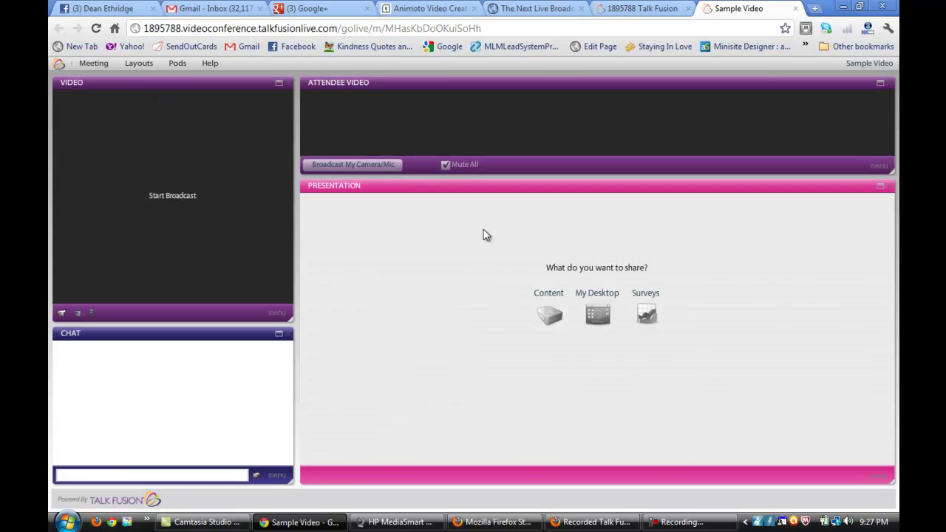
pyautogui.click(139, 64)
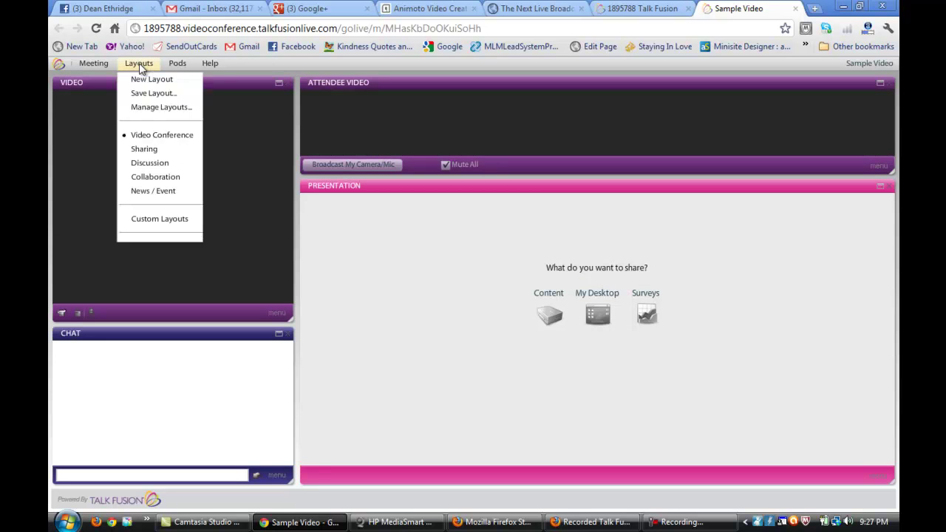
# - Switch the room to the Sharing layout, then to the Discussion layout
pyautogui.click(175, 157)
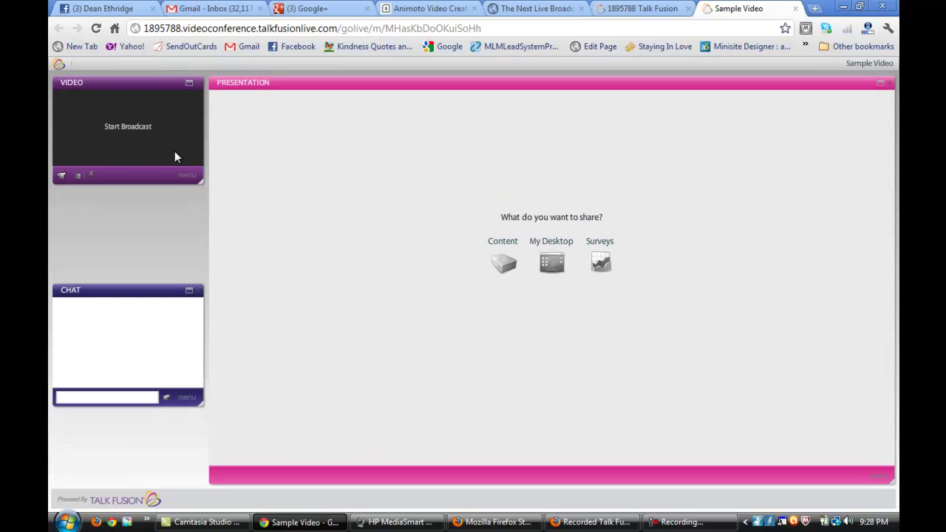
pyautogui.click(139, 63)
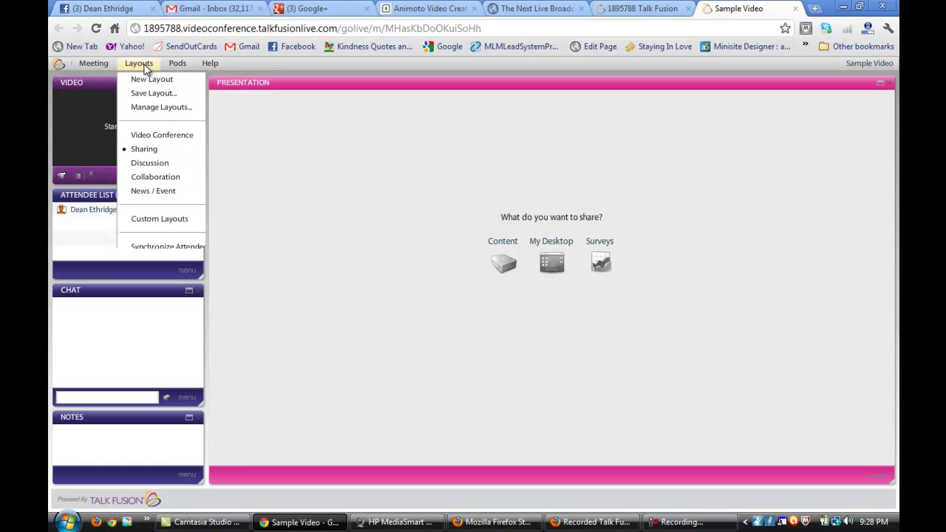
pyautogui.click(153, 164)
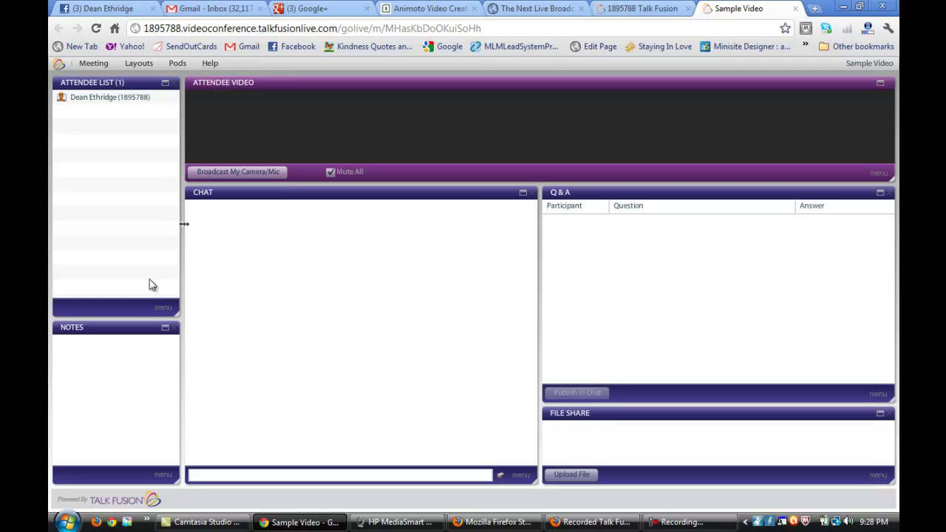
pyautogui.click(137, 64)
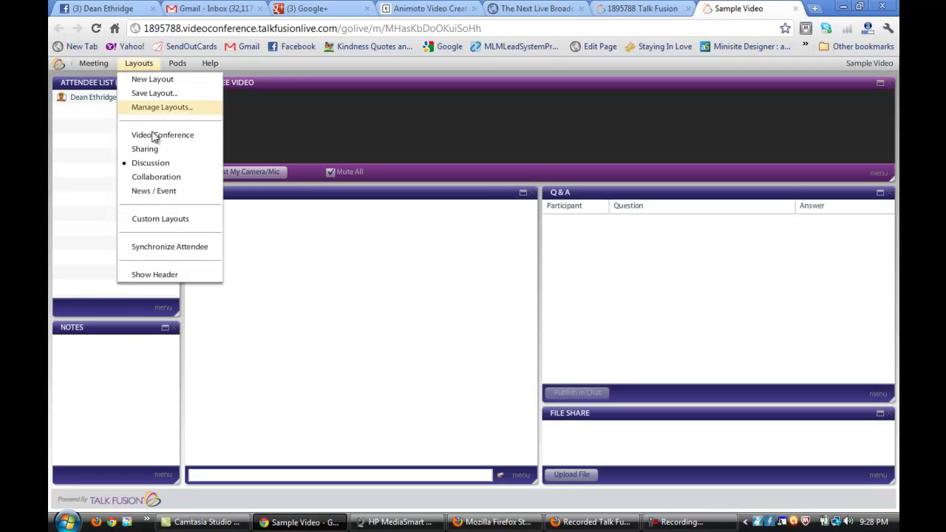
# - Switch to the Collaboration layout and place a green pointer arrow on the whiteboard
pyautogui.click(159, 190)
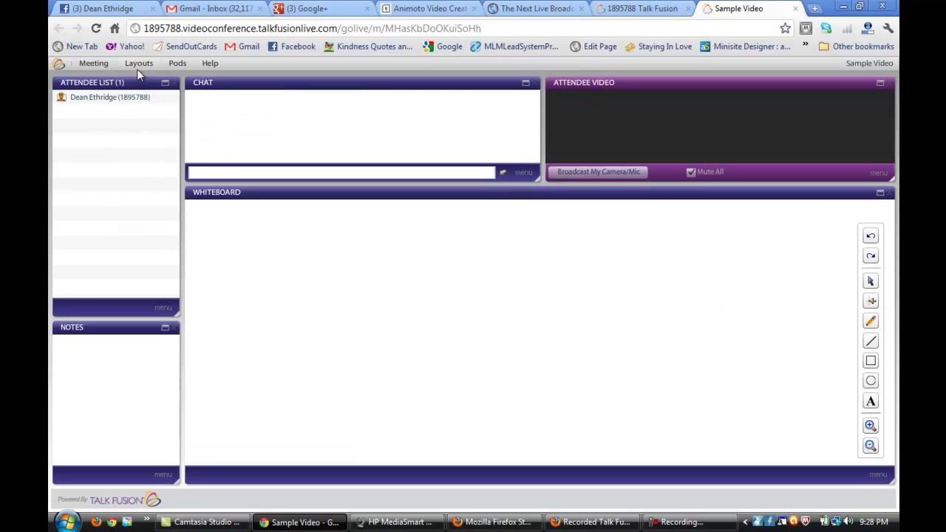
pyautogui.click(870, 281)
pyautogui.click(524, 286)
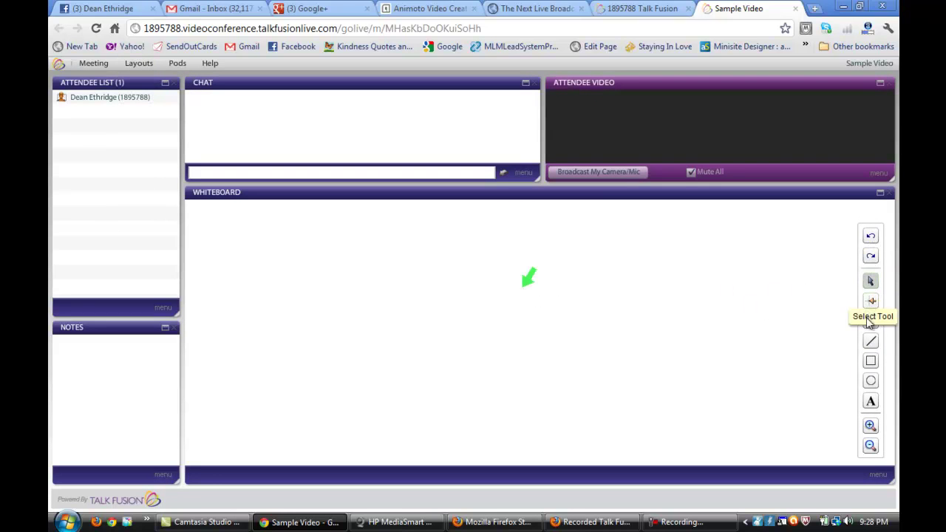
# - Draw a diagonal line, a rectangle above it and an ellipse on the whiteboard
pyautogui.click(871, 341)
pyautogui.moveTo(621, 318)
pyautogui.mouseDown()
pyautogui.moveTo(749, 264)
pyautogui.moveTo(714, 385)
pyautogui.moveTo(710, 375)
pyautogui.mouseUp()
pyautogui.click(870, 363)
pyautogui.moveTo(674, 266); pyautogui.dragTo(744, 311)
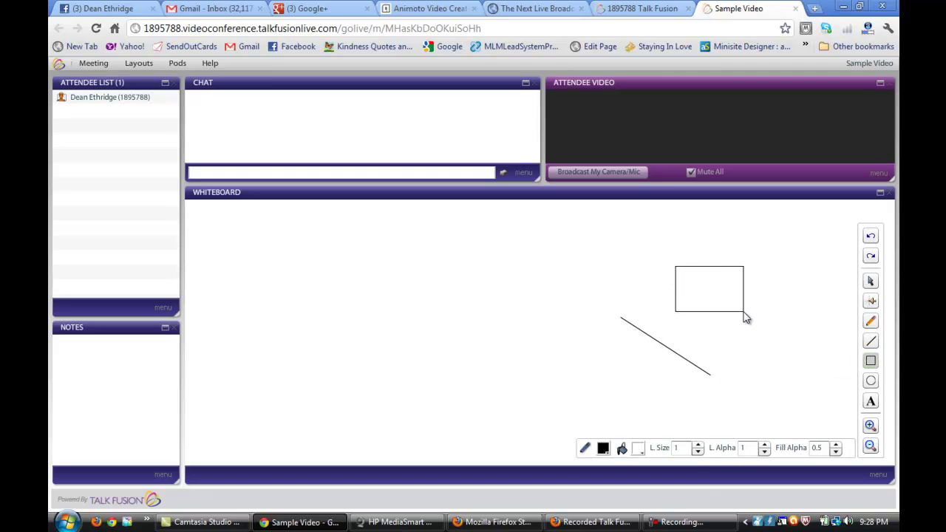
pyautogui.click(871, 381)
pyautogui.moveTo(601, 241); pyautogui.dragTo(641, 277)
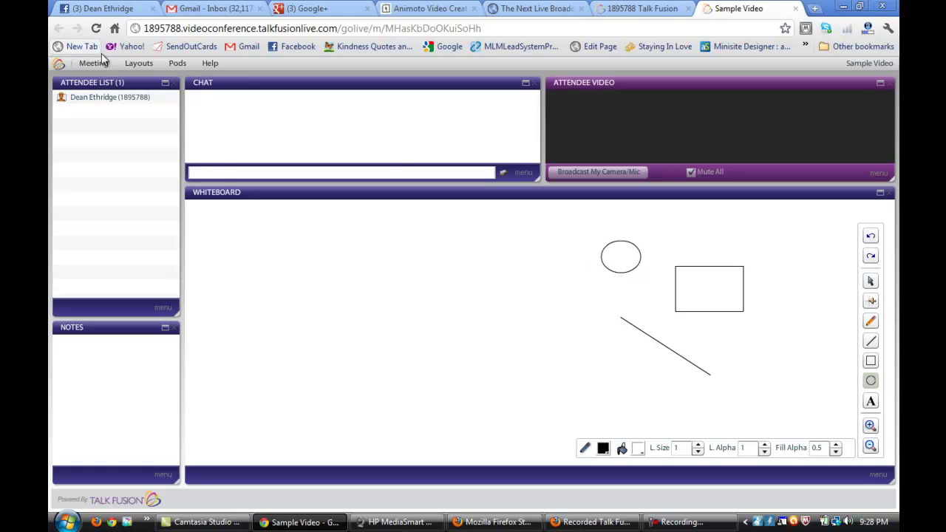
pyautogui.click(138, 64)
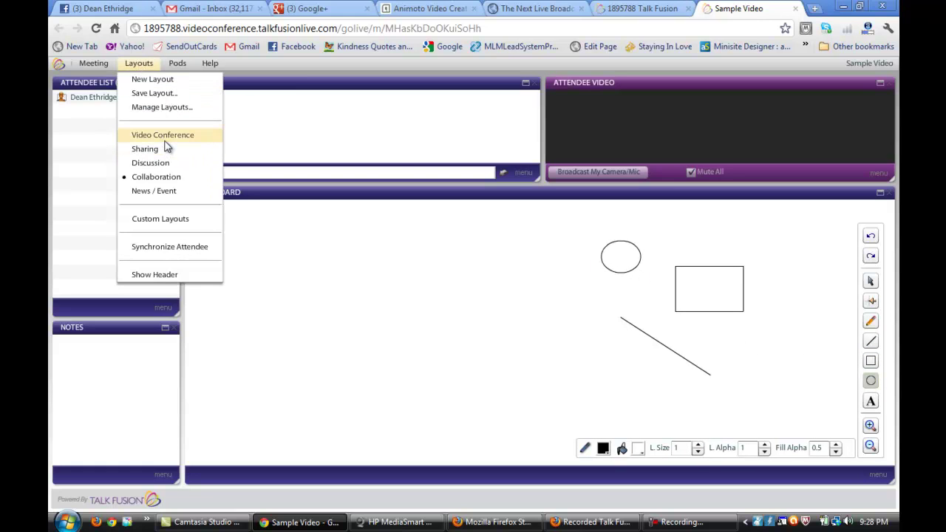
# - Switch to the Video Conference layout, allow camera and microphone access, and broadcast the webcam
pyautogui.click(166, 140)
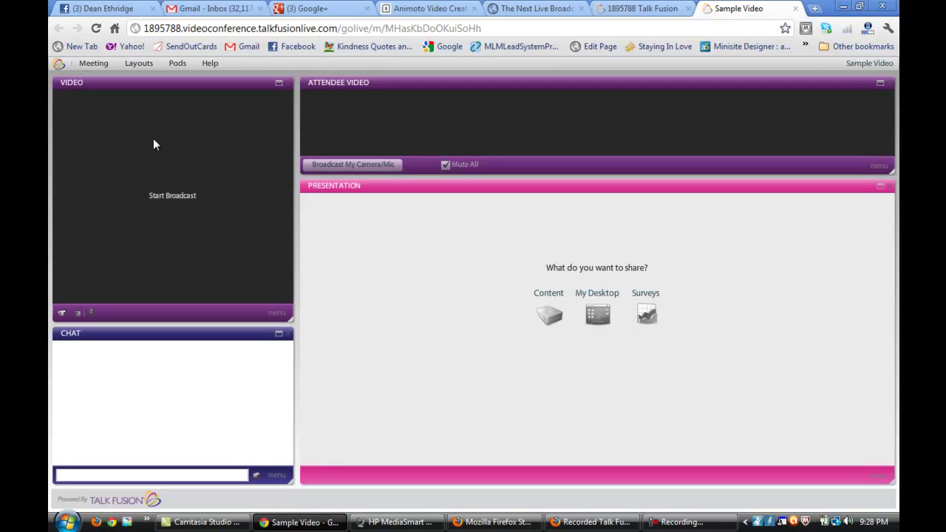
pyautogui.click(184, 199)
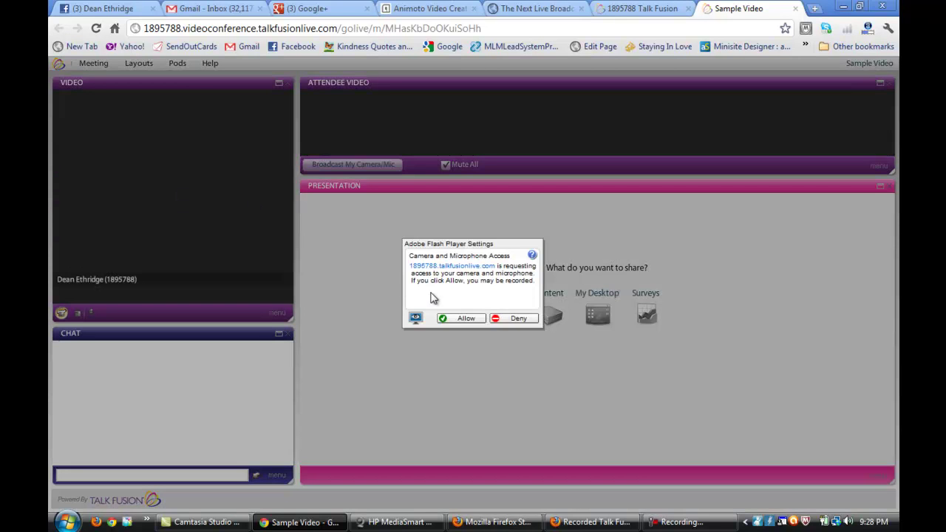
pyautogui.click(452, 319)
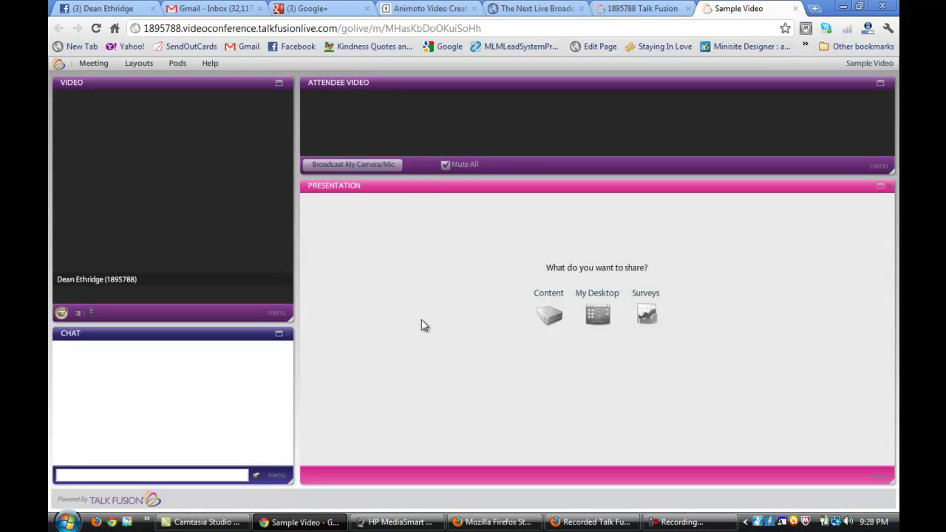
pyautogui.click(374, 165)
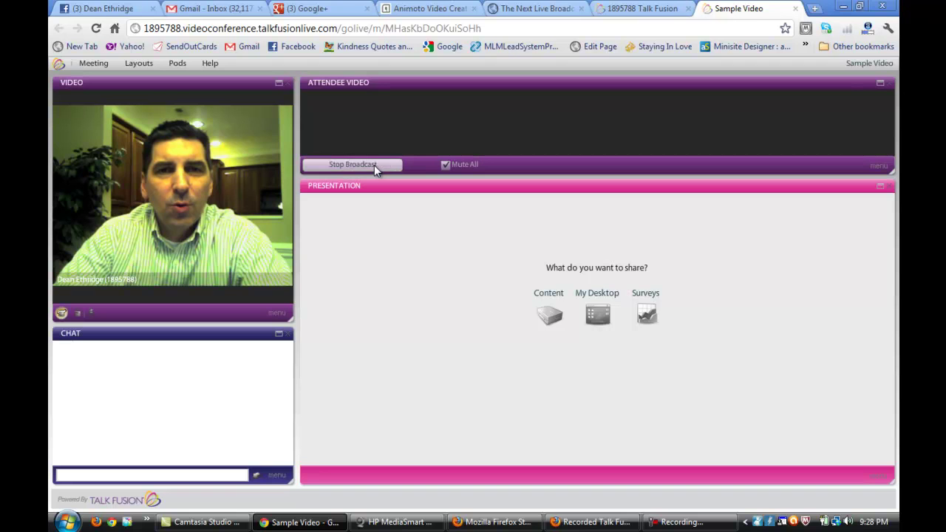
# - Maximize and restore the Attendee Video pod, then maximize the Presentation pod
pyautogui.click(879, 83)
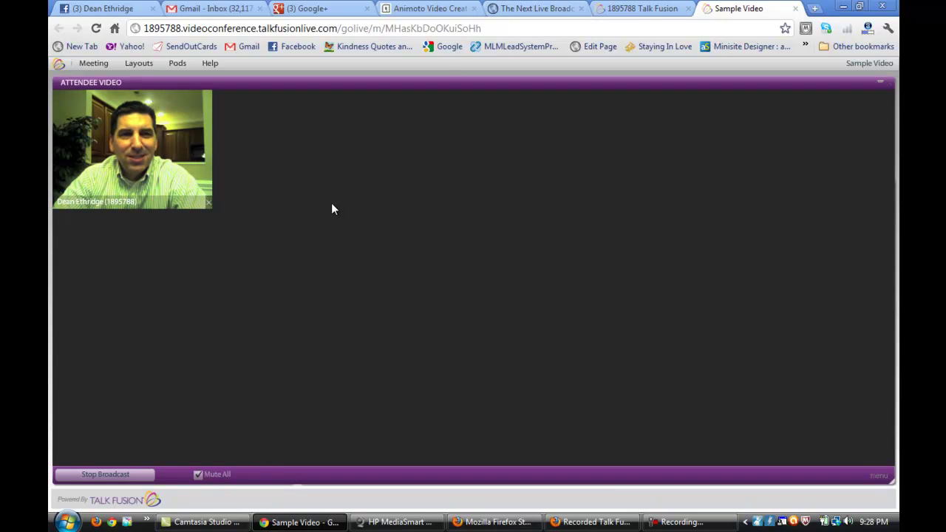
pyautogui.click(880, 84)
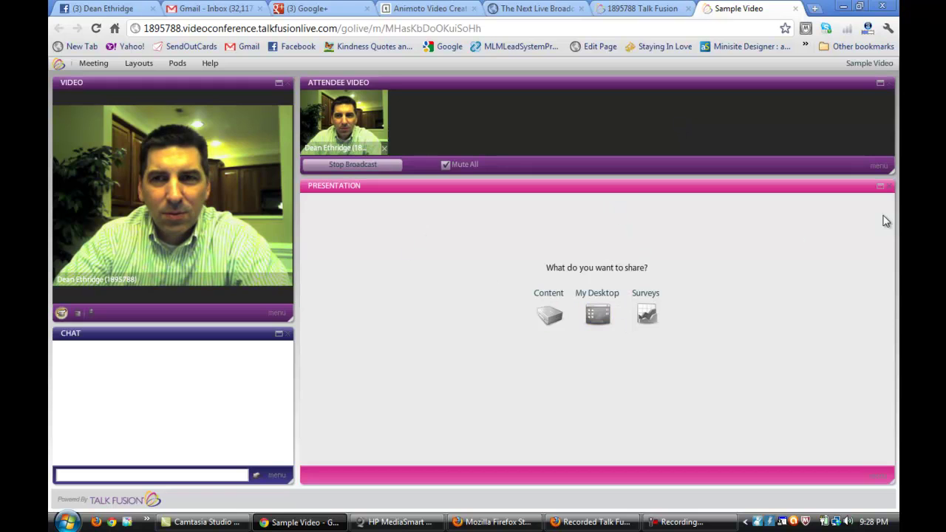
pyautogui.click(880, 188)
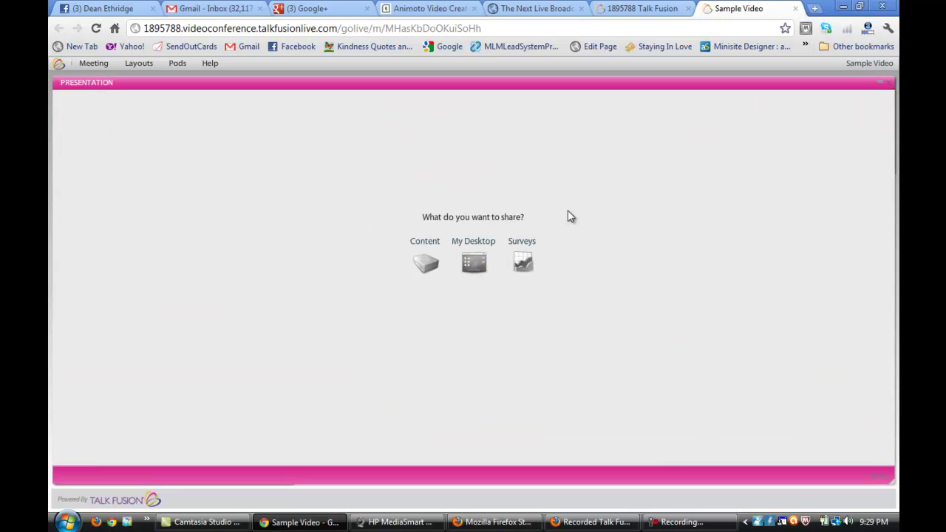
# - Share Talk Fusion in 60 Seconds.flv from the account library's Videos folder
pyautogui.click(422, 267)
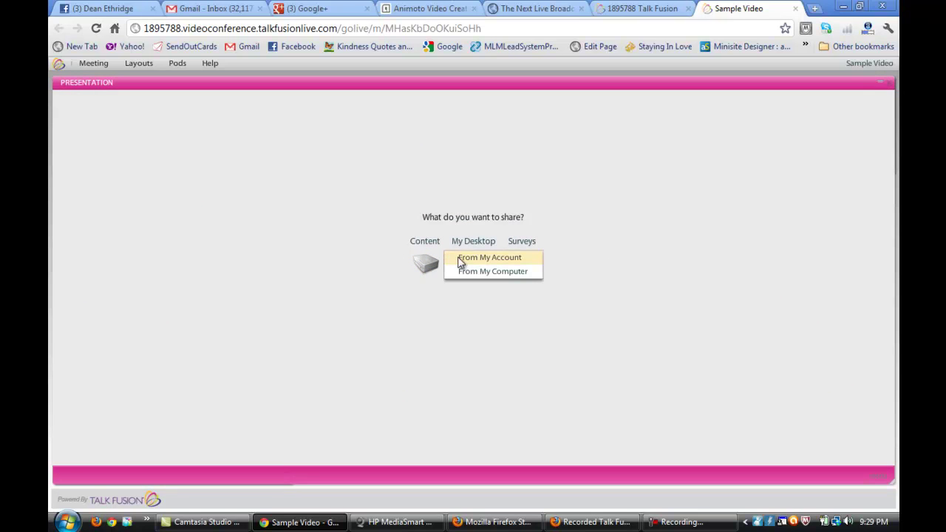
pyautogui.click(464, 260)
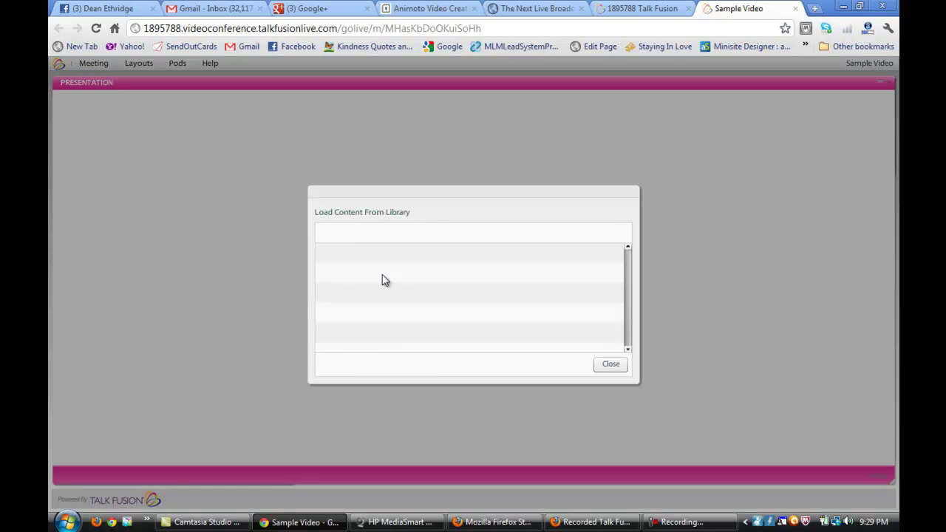
pyautogui.doubleClick(361, 301)
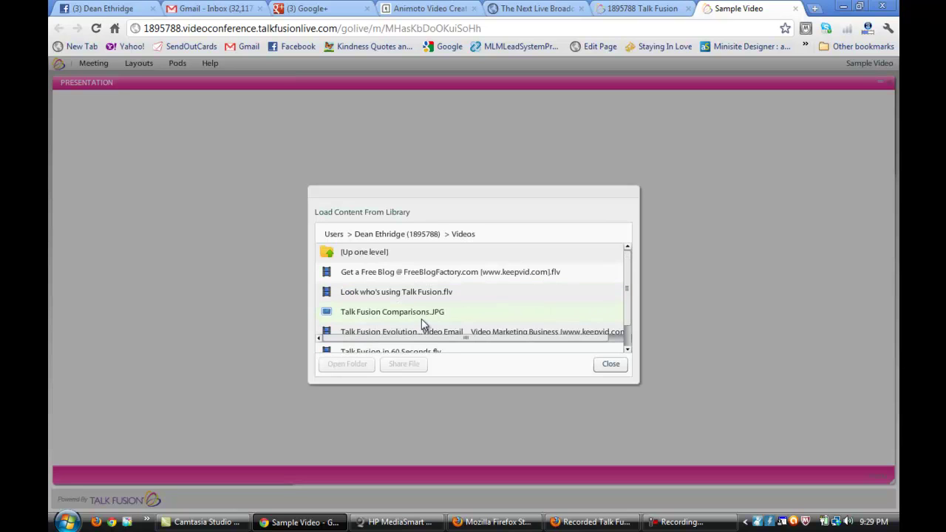
pyautogui.moveTo(629, 294); pyautogui.dragTo(626, 320)
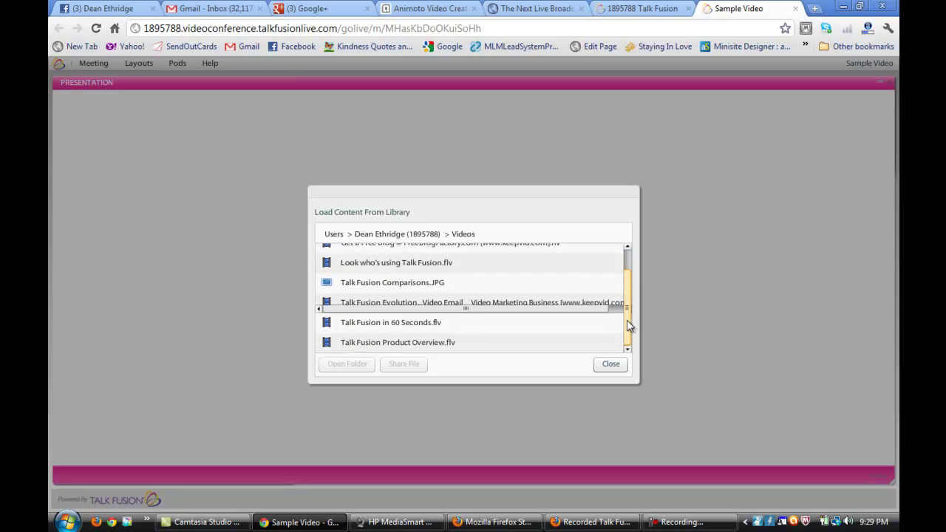
pyautogui.click(412, 327)
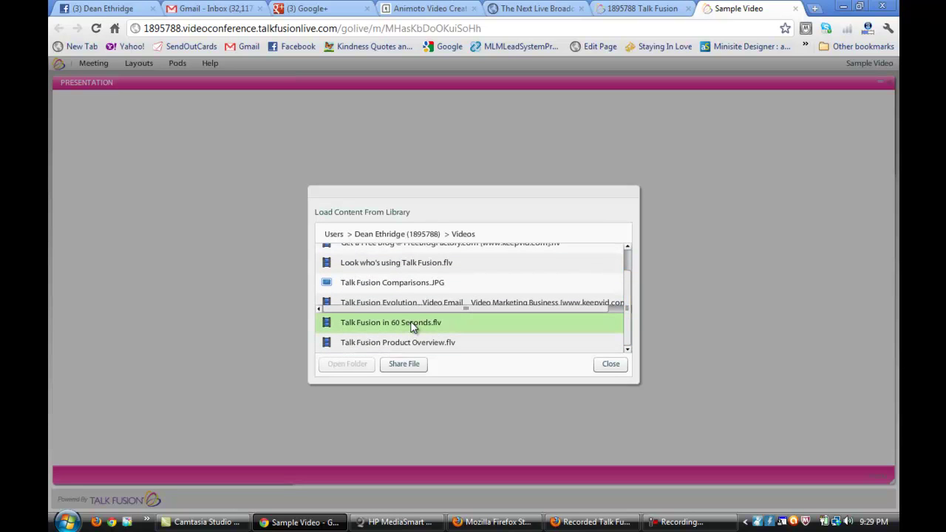
pyautogui.click(406, 365)
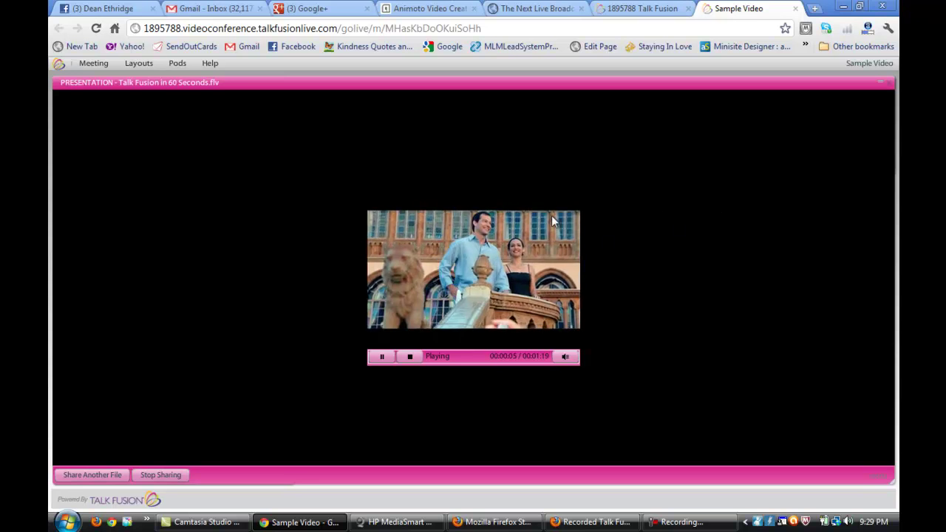
# - Restore the Presentation pod to the normal layout and pause the shared video at 0:14
pyautogui.click(881, 83)
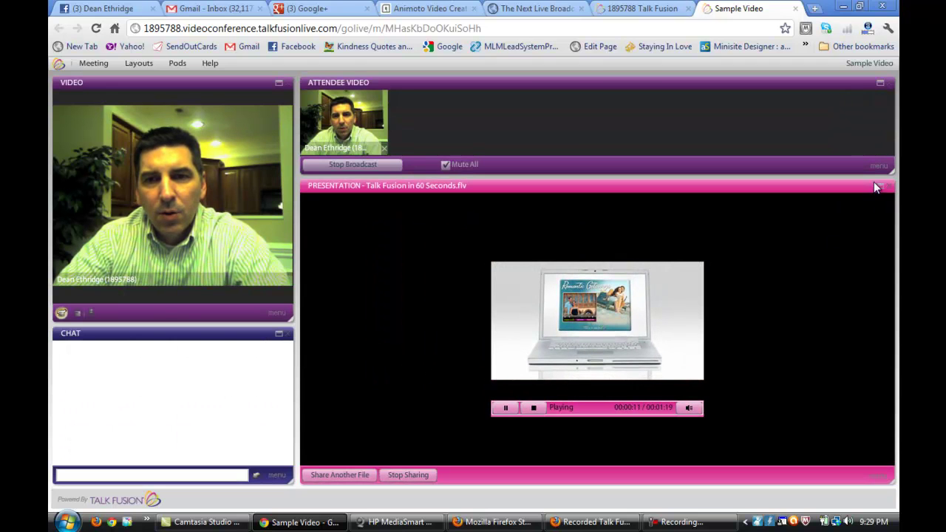
pyautogui.click(506, 407)
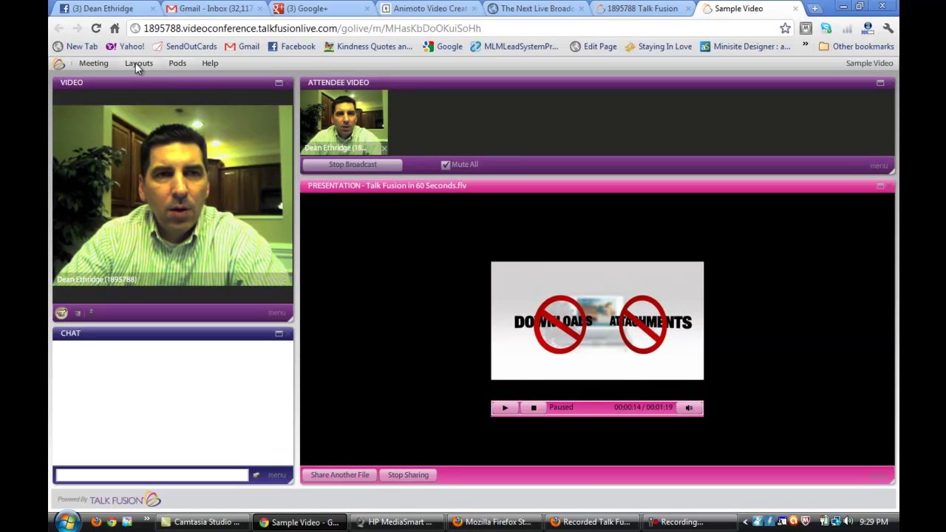
# - Reopen the account library with Share Another File and move up one folder level
pyautogui.click(344, 474)
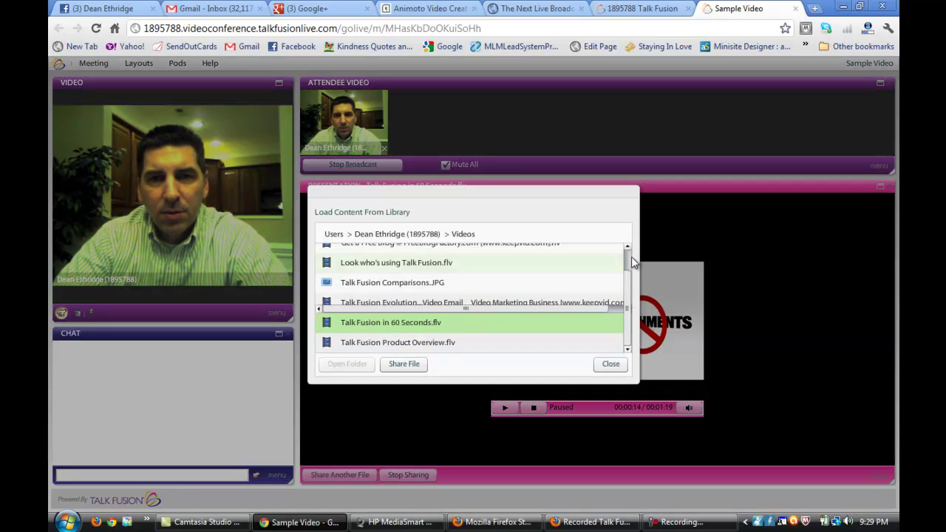
pyautogui.moveTo(629, 292); pyautogui.dragTo(629, 258)
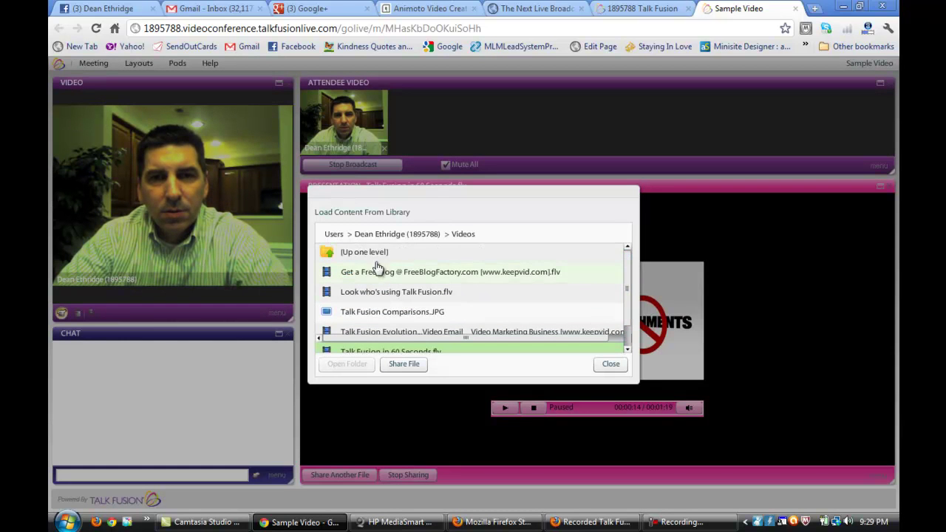
pyautogui.click(566, 252)
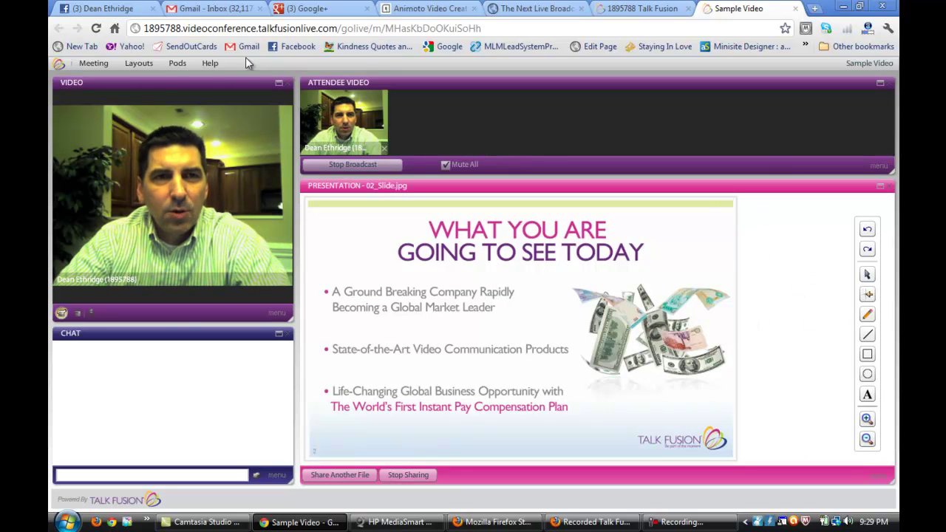
# - Apply the News / Event layout, then look through the Meeting and Pods menus without changes
pyautogui.click(138, 64)
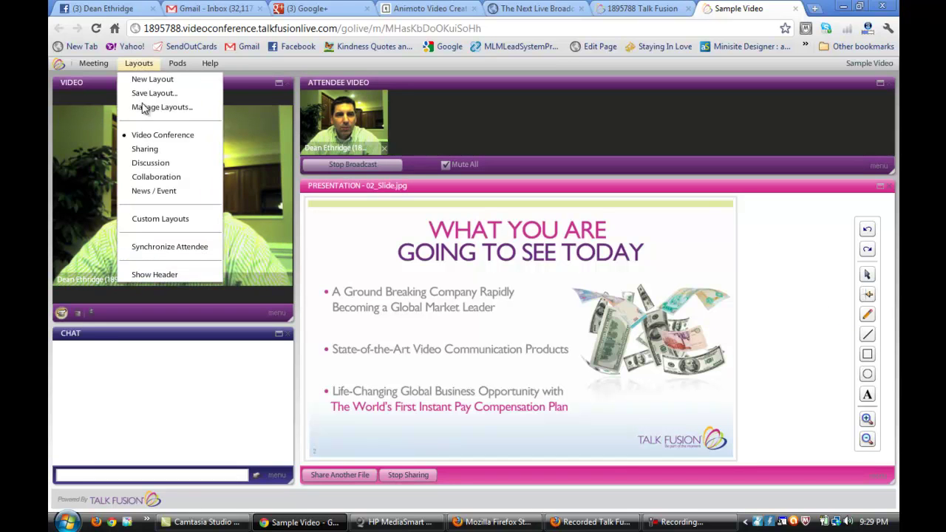
pyautogui.click(161, 189)
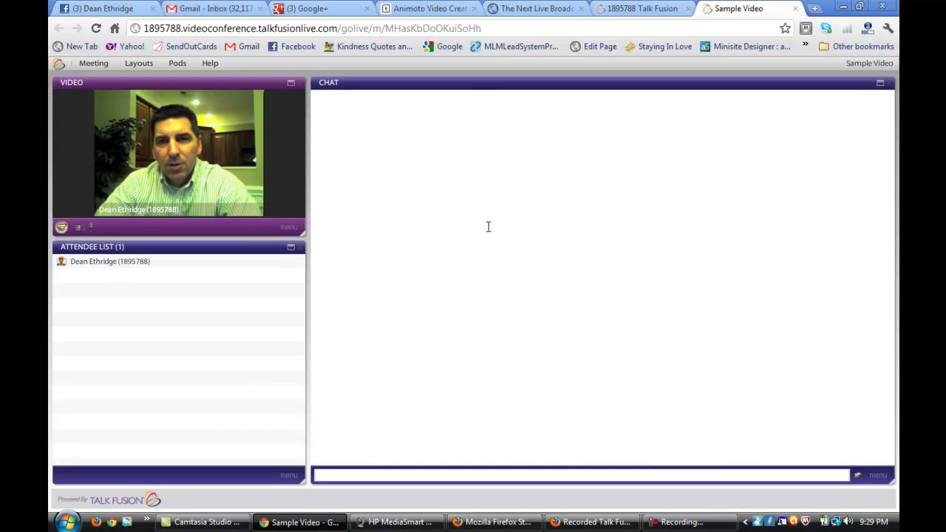
pyautogui.click(137, 63)
pyautogui.moveTo(109, 67)
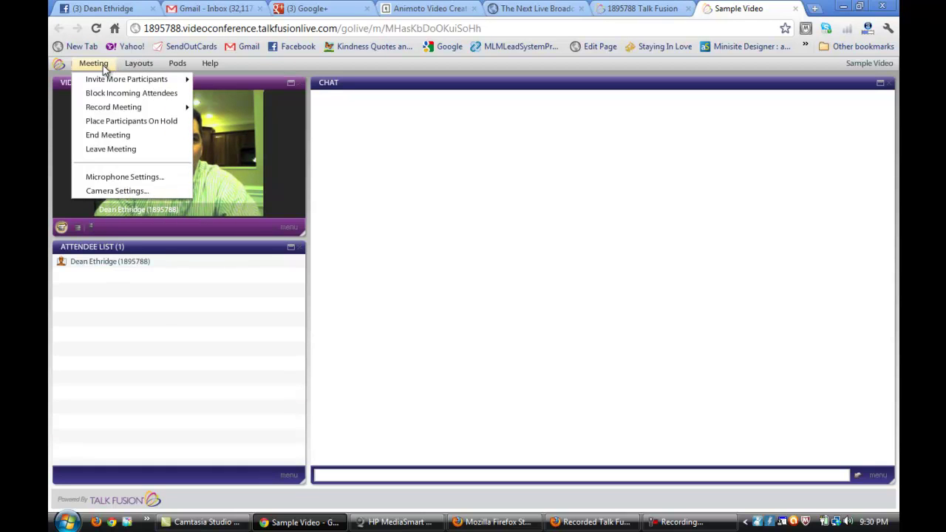
pyautogui.click(179, 65)
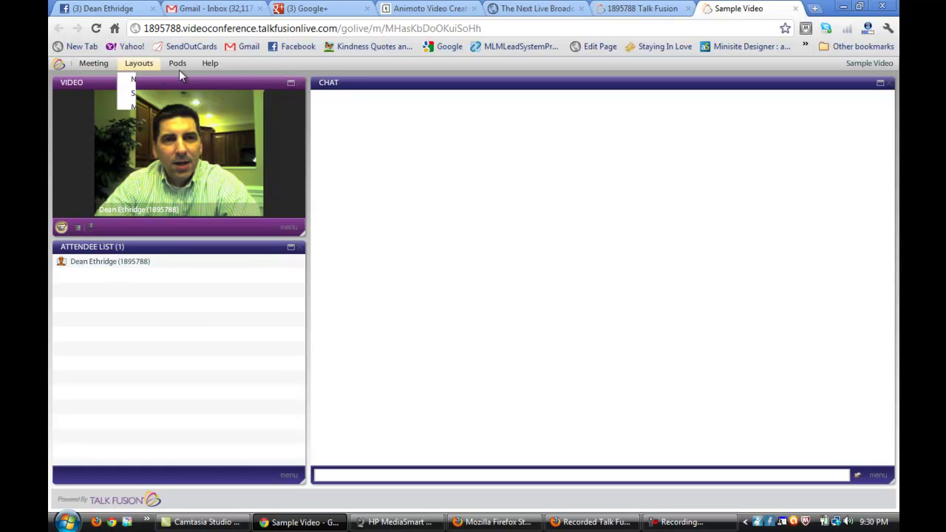
pyautogui.click(257, 63)
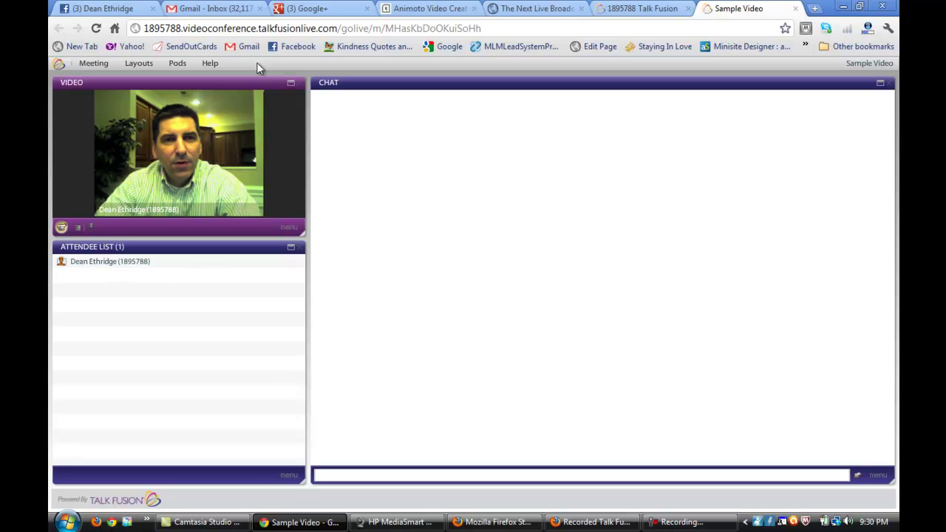